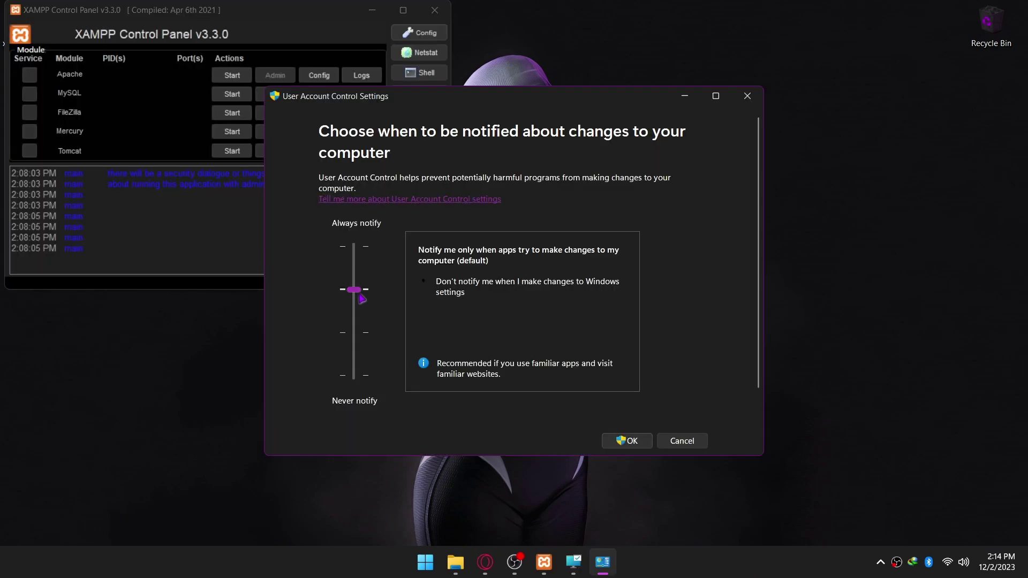
Step: Lower the User Account Control slider to Never notify
{"action": "left_click_drag", "start_coordinate": [354, 289], "coordinate": [357, 377]}
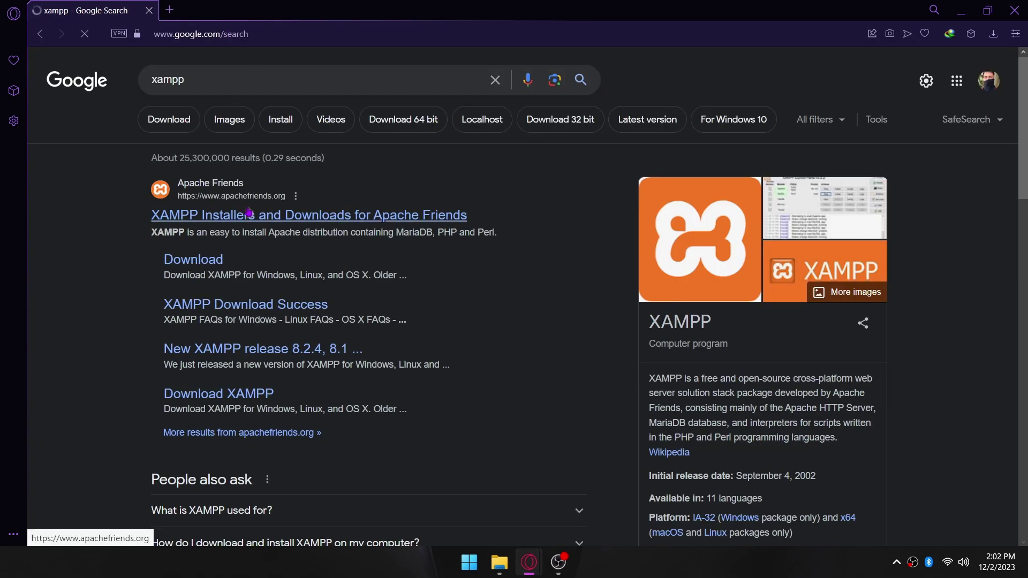
Step: Download the XAMPP for Windows 8.2.12 installer from the Apache Friends site
{"action": "left_click", "coordinate": [244, 215]}
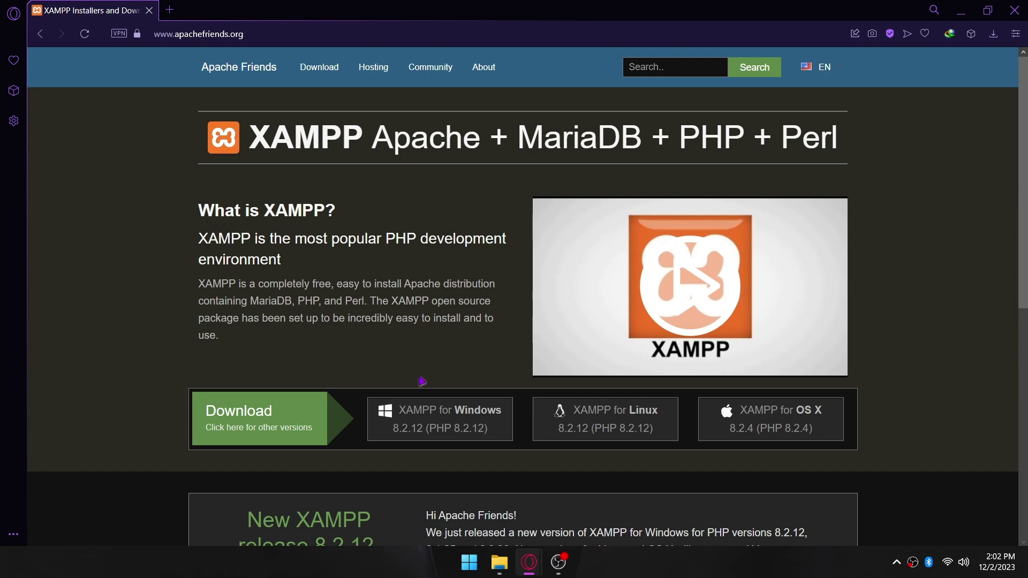
{"action": "left_click", "coordinate": [454, 430]}
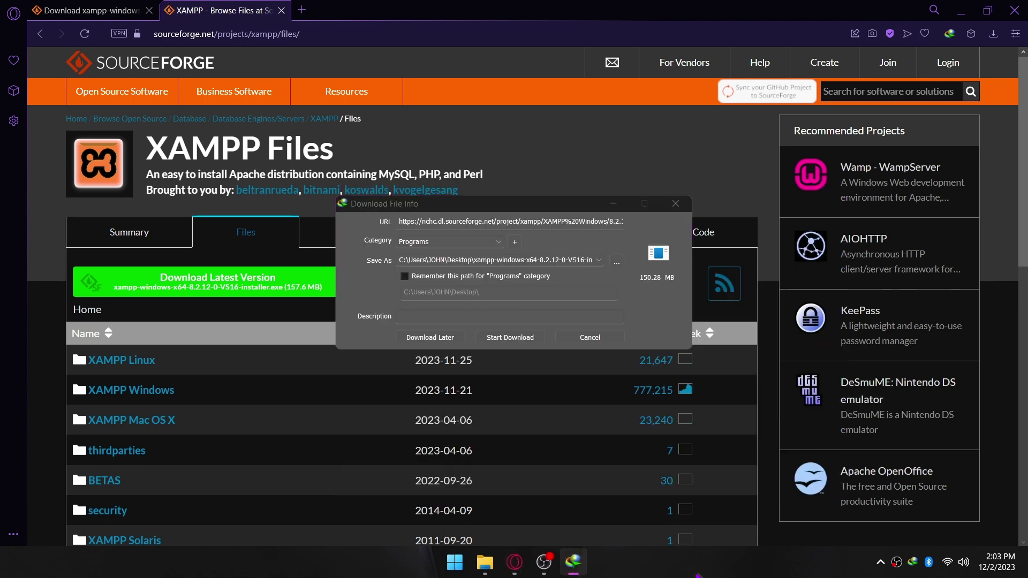
{"action": "left_click", "coordinate": [509, 338]}
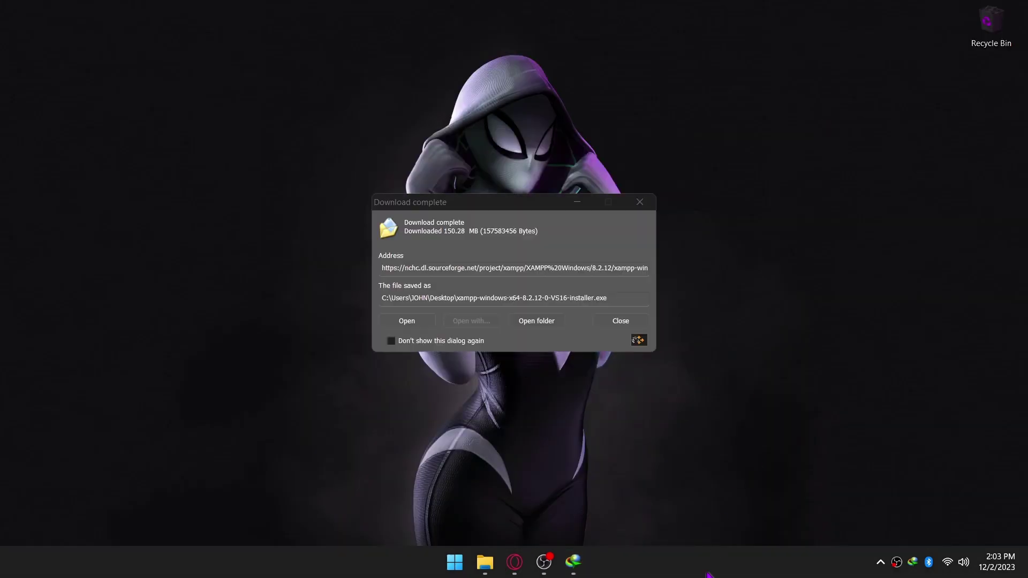
Step: Launch the downloaded XAMPP installer and acknowledge its UAC warning
{"action": "left_click", "coordinate": [407, 321]}
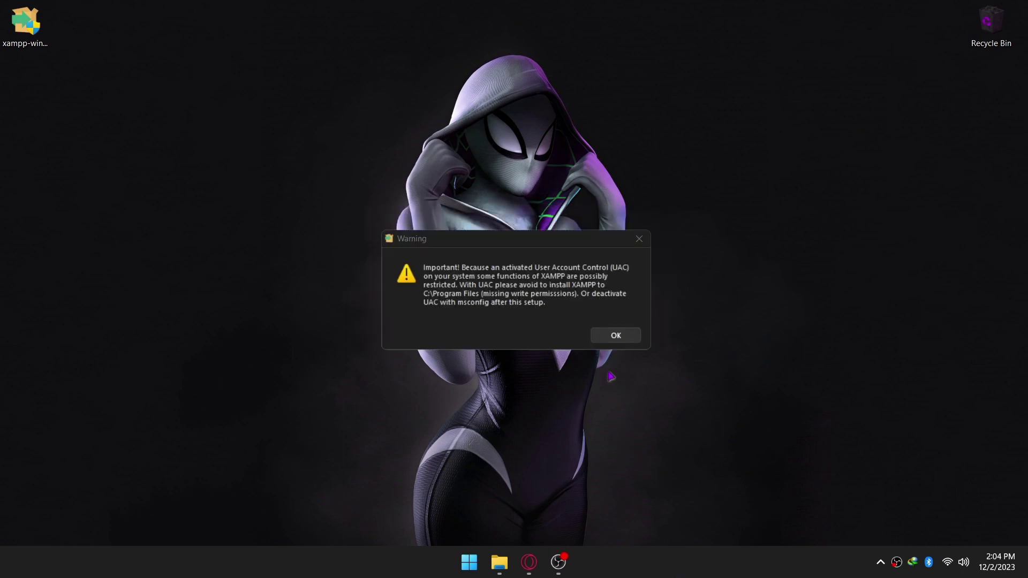
{"action": "left_click", "coordinate": [616, 336]}
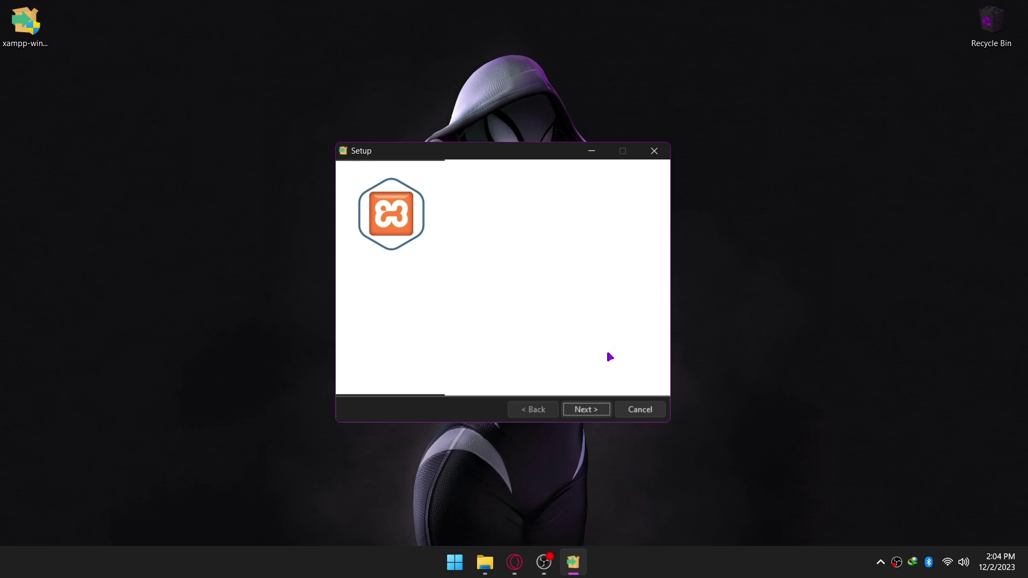
Step: Install XAMPP to C:\xampp with the default components and English language
{"action": "left_click", "coordinate": [587, 410]}
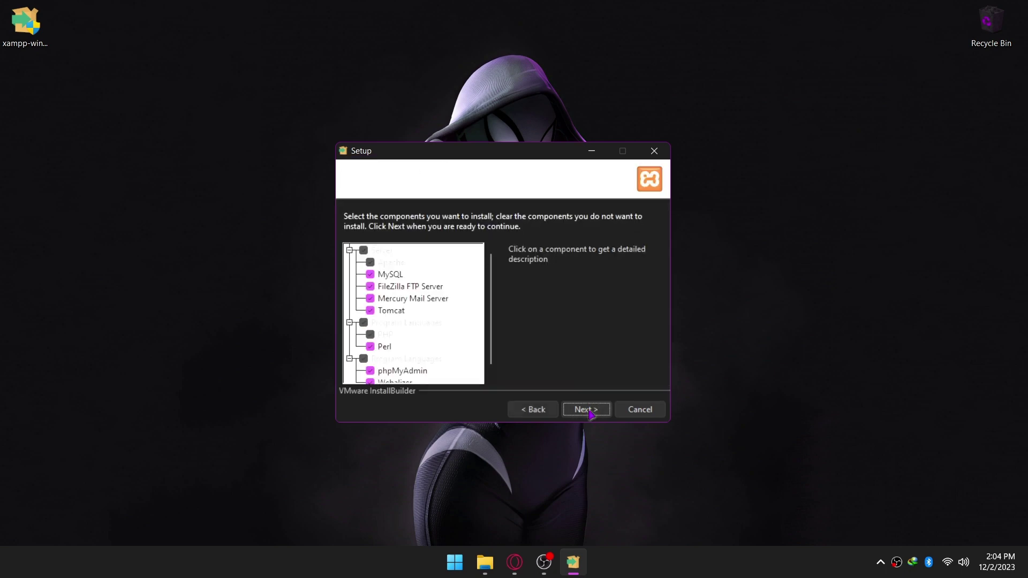
{"action": "left_click", "coordinate": [591, 414]}
{"action": "left_click", "coordinate": [591, 414]}
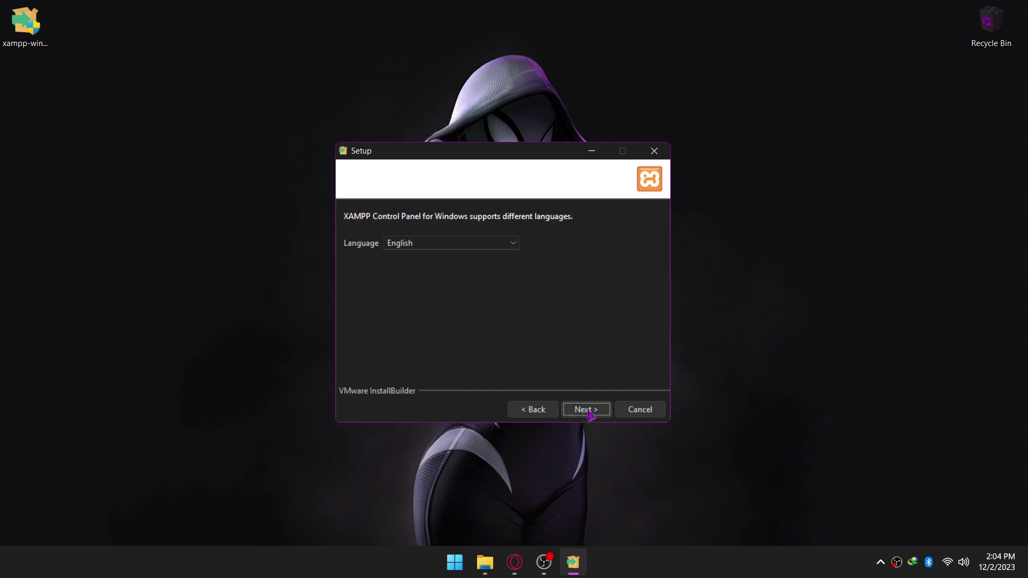
{"action": "left_click", "coordinate": [590, 415]}
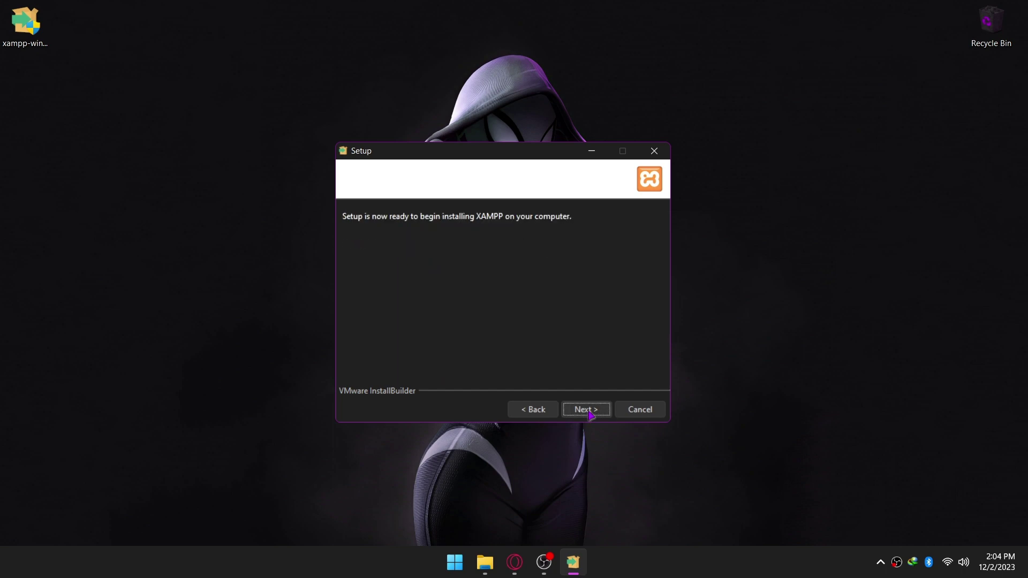
{"action": "left_click", "coordinate": [590, 414]}
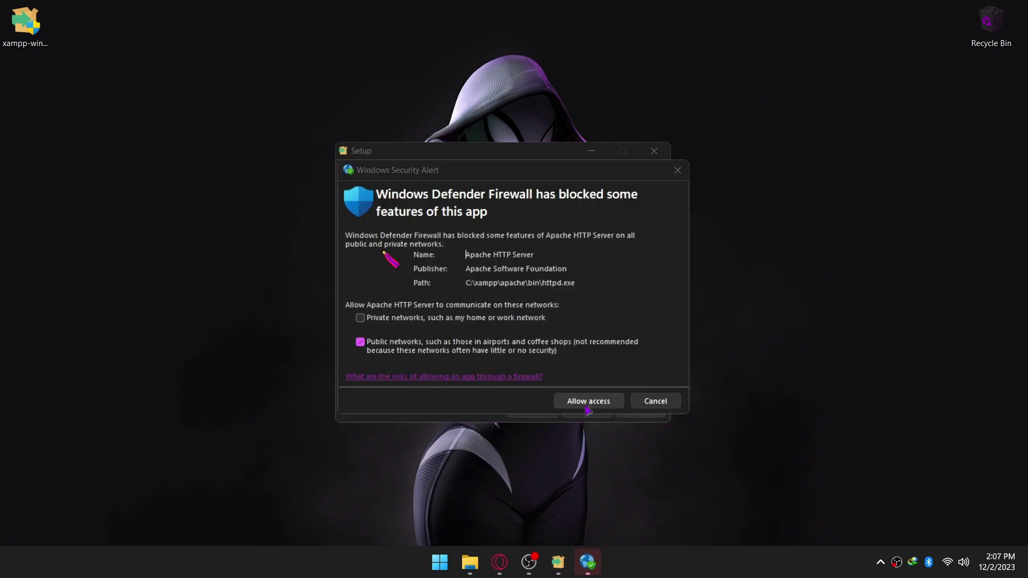
Step: Allow Apache HTTP Server through the firewall and finish setup, launching the control panel
{"action": "left_click", "coordinate": [587, 406]}
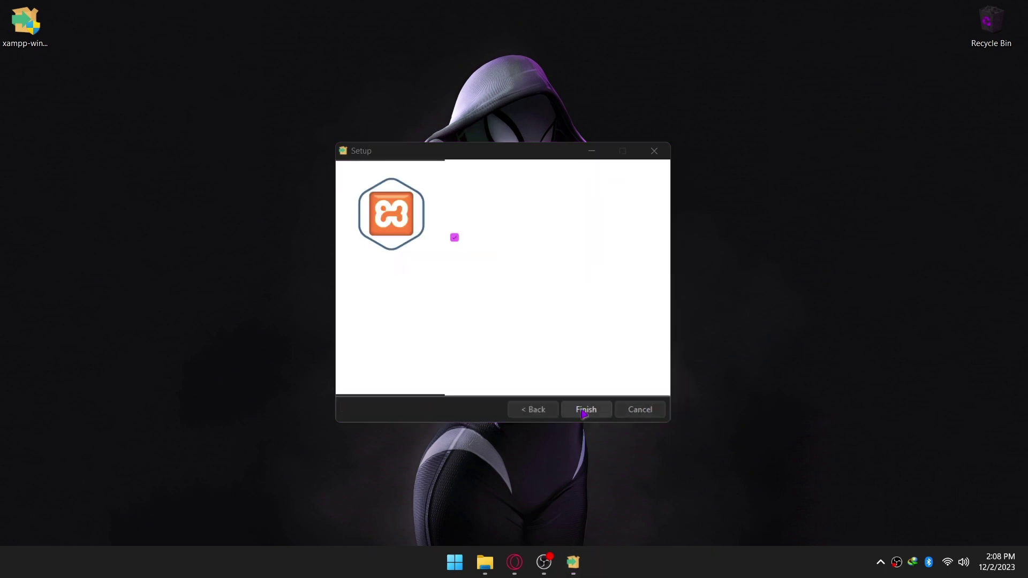
{"action": "left_click", "coordinate": [586, 410]}
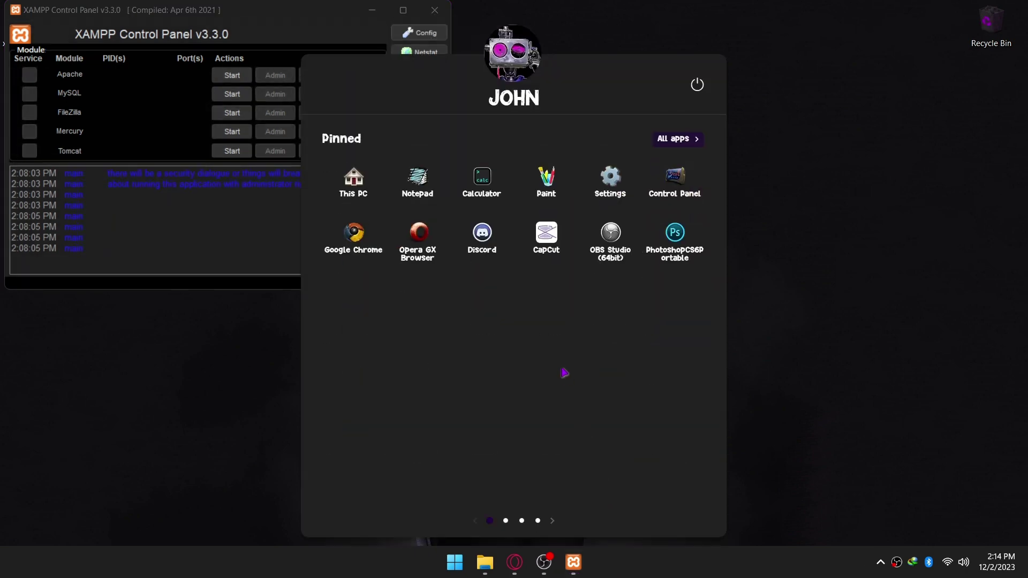
{"action": "type", "text": "system"}
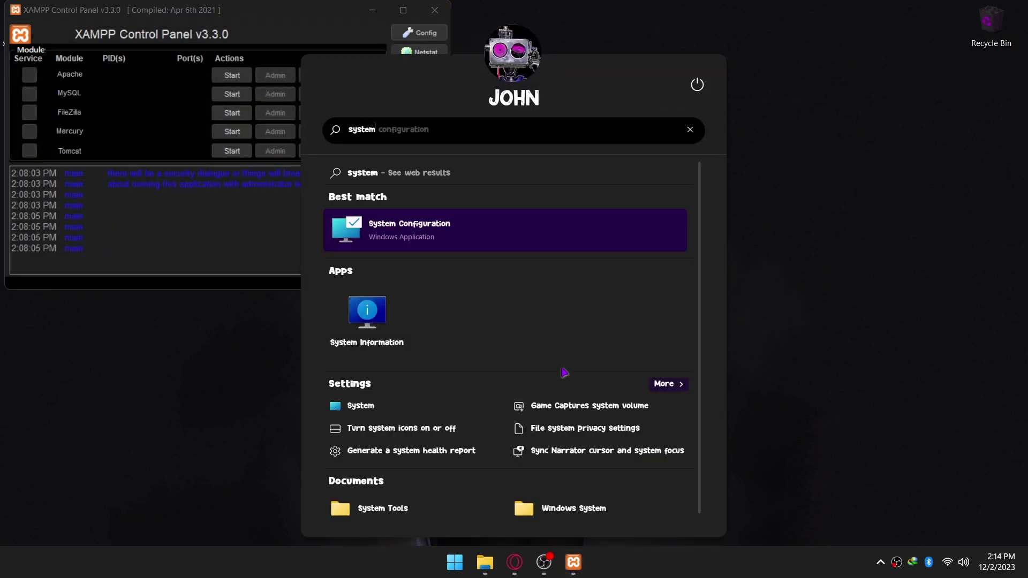
Step: Launch the Change UAC Settings tool from System Configuration's Tools list
{"action": "left_click", "coordinate": [430, 243]}
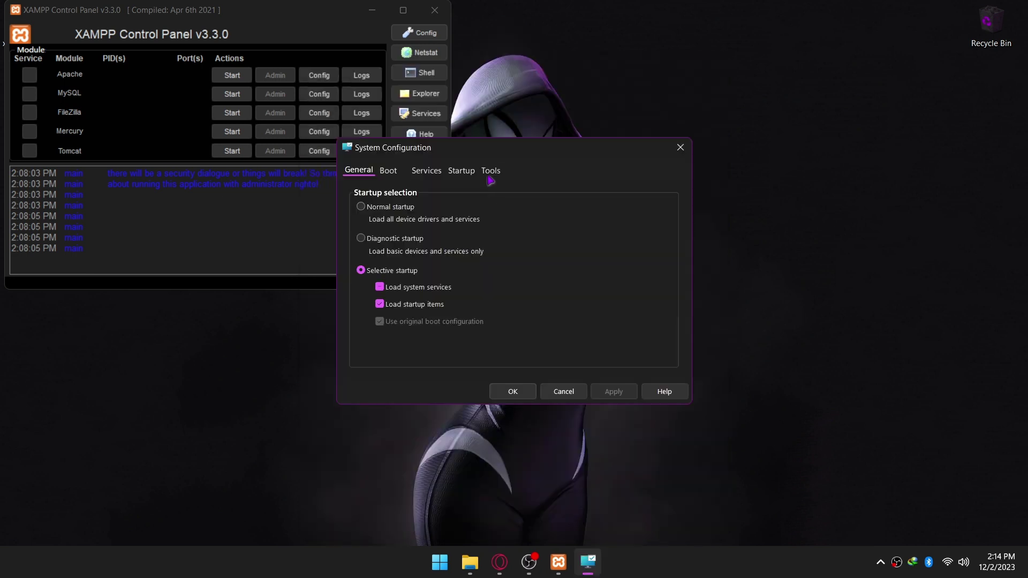
{"action": "left_click", "coordinate": [490, 172]}
{"action": "left_click", "coordinate": [418, 216]}
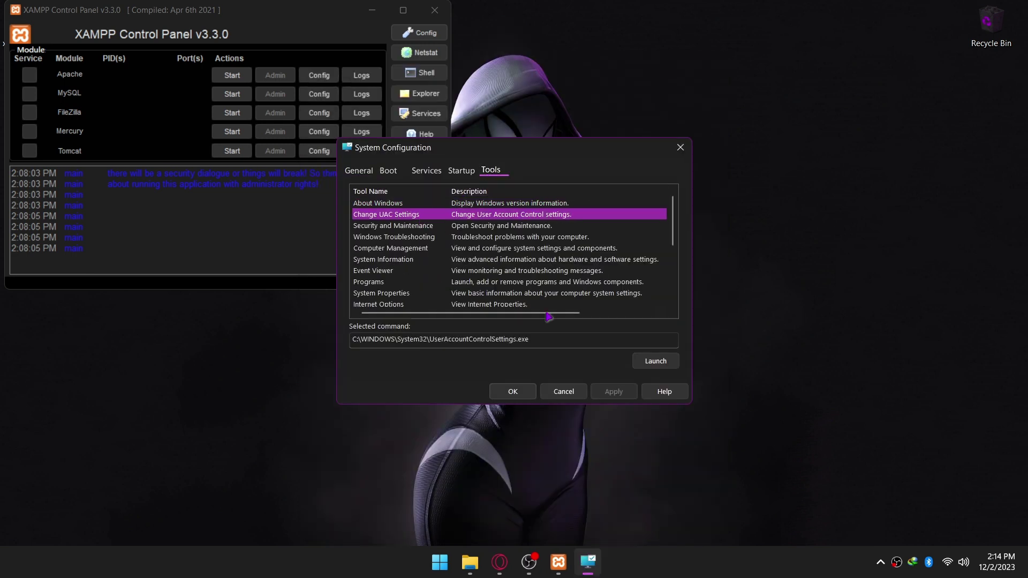
{"action": "left_click", "coordinate": [652, 366]}
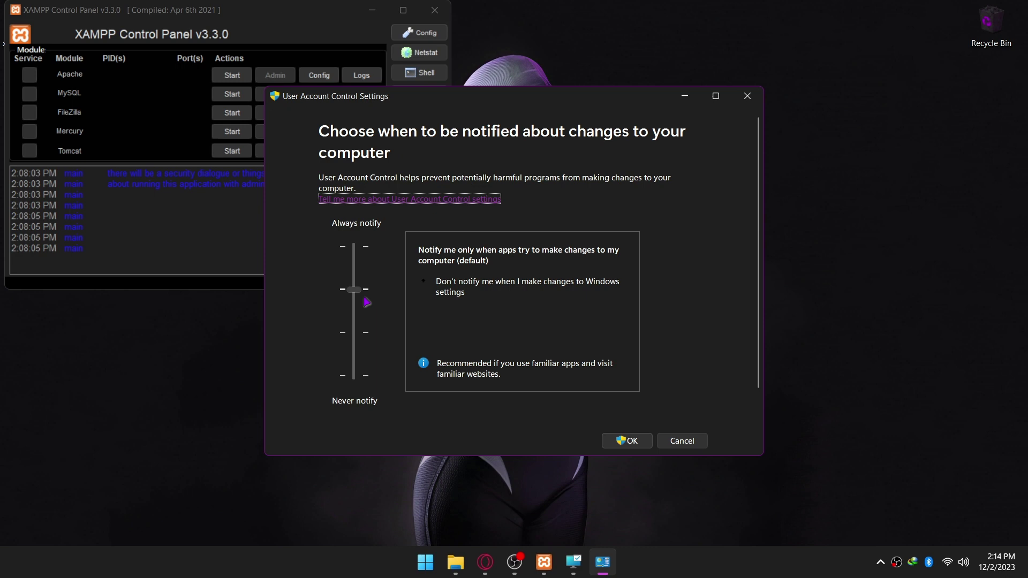
Step: Set UAC to Never notify, save it, and close System Configuration
{"action": "left_click_drag", "start_coordinate": [354, 290], "coordinate": [353, 375]}
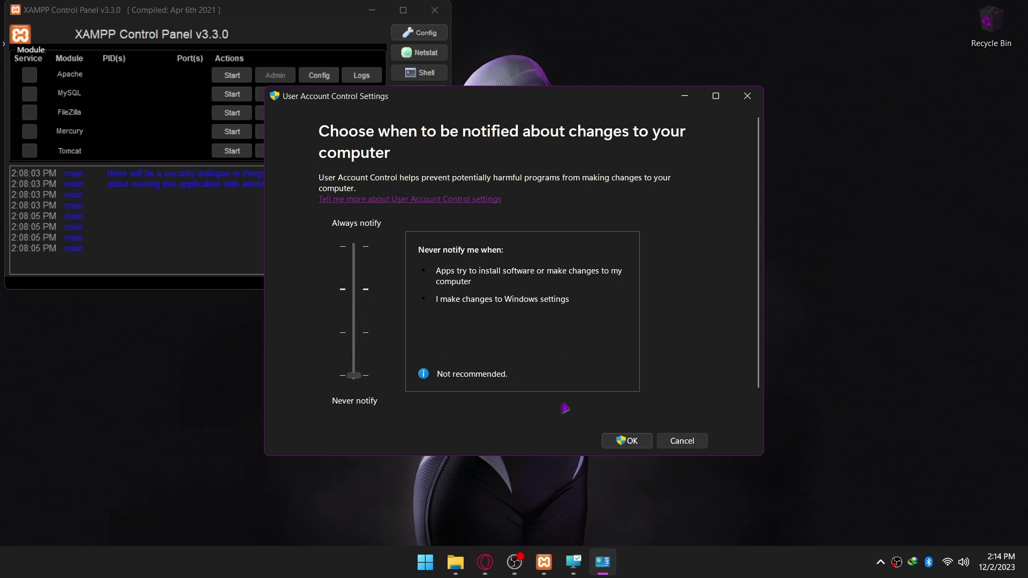
{"action": "left_click", "coordinate": [623, 441]}
{"action": "left_click", "coordinate": [523, 399]}
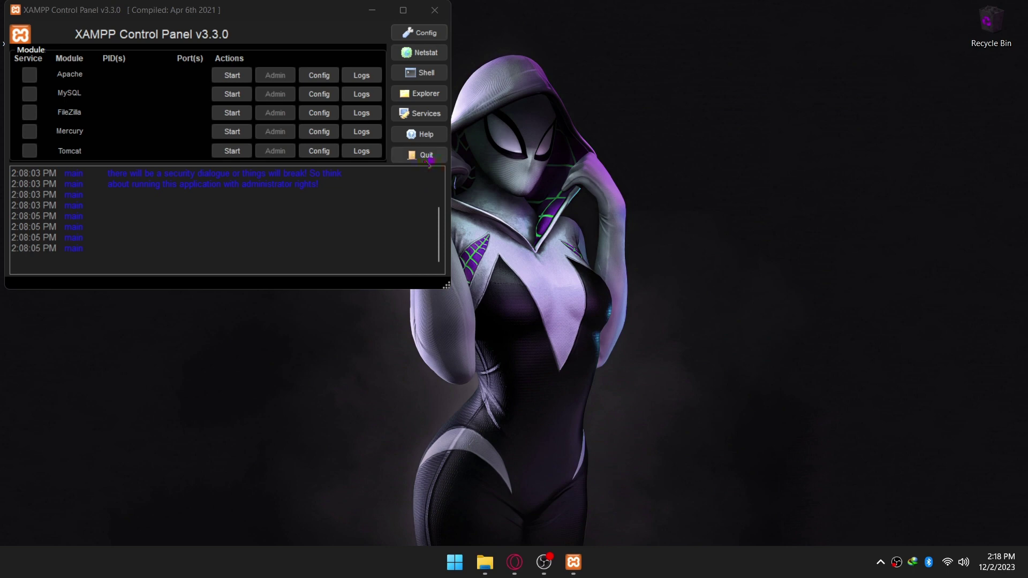
Step: Close XAMPP Control Panel and locate its Start menu shortcut in File Explorer
{"action": "key", "text": "alt+F4"}
{"action": "key", "text": "super"}
{"action": "type", "text": "xamp"}
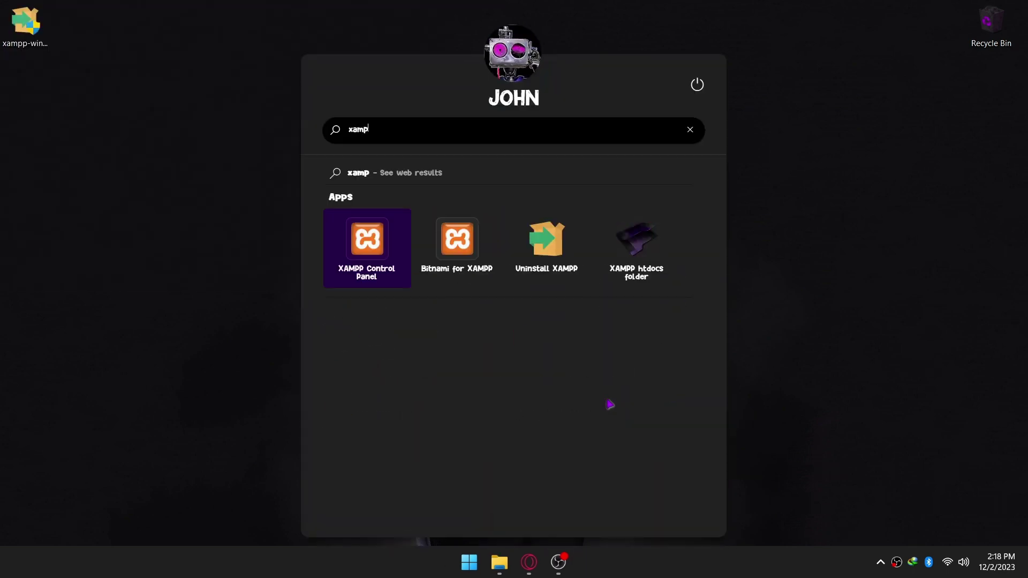
{"action": "type", "text": "p"}
{"action": "right_click", "coordinate": [498, 243]}
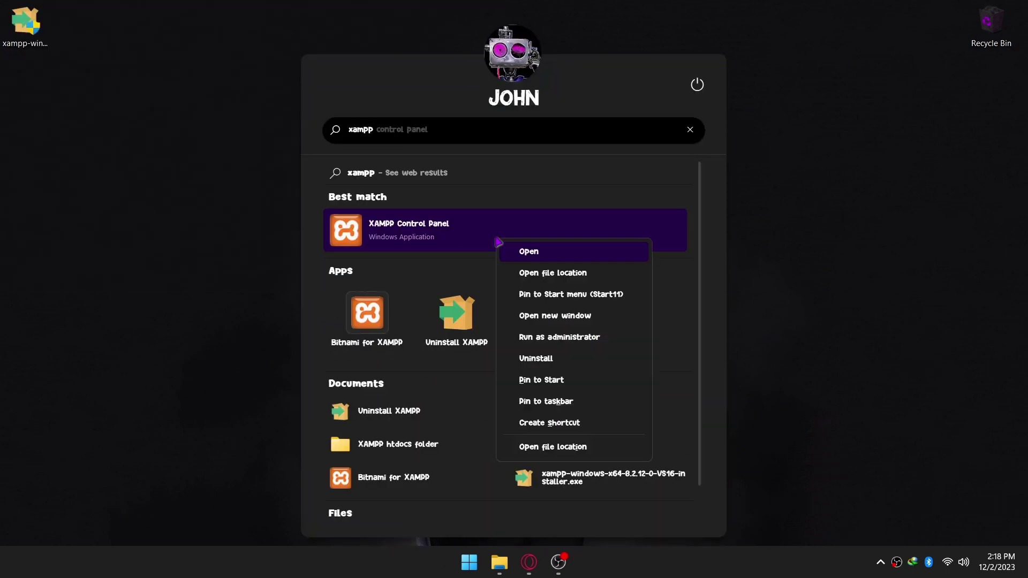
{"action": "left_click", "coordinate": [563, 277]}
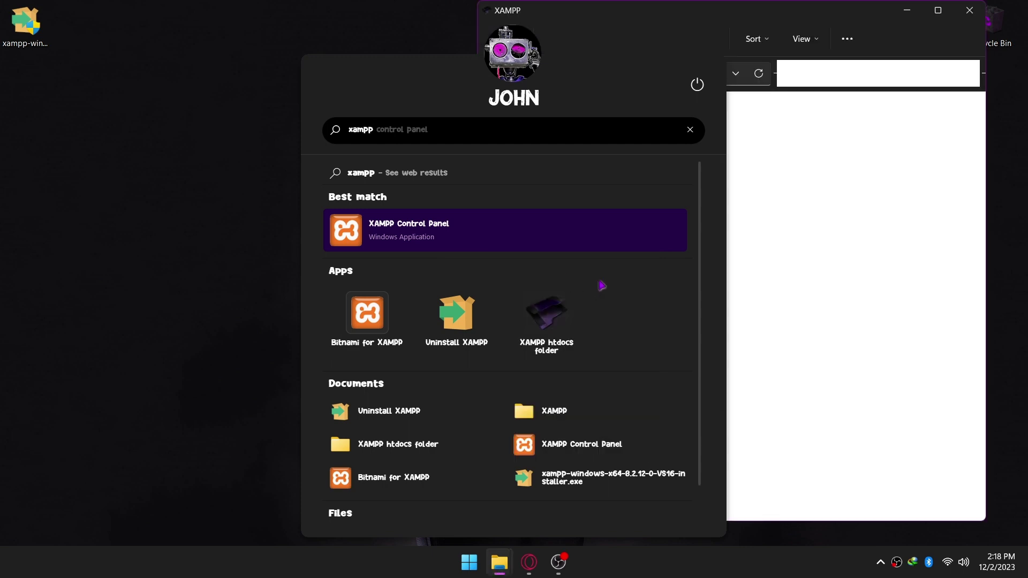
{"action": "right_click", "coordinate": [702, 183]}
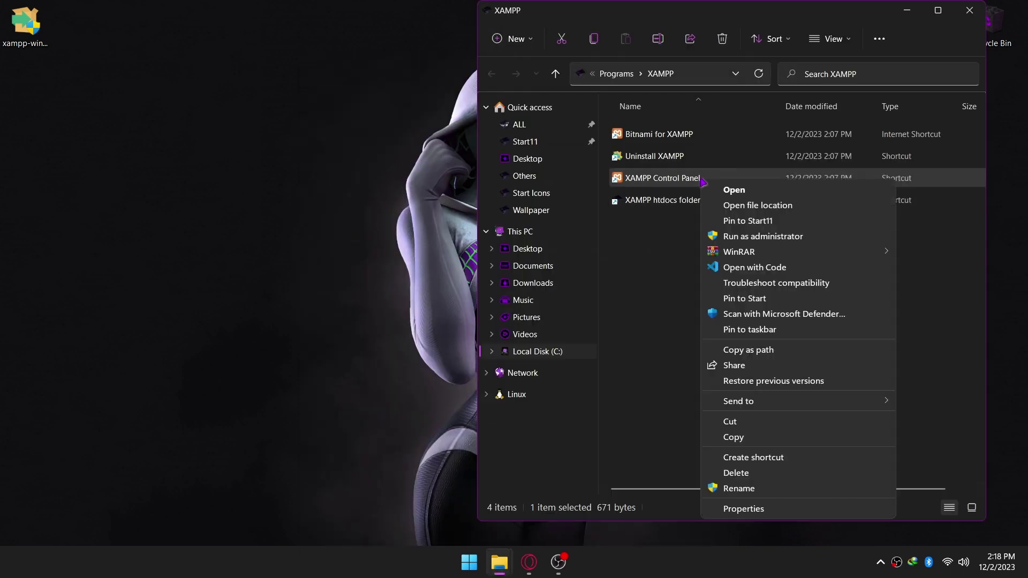
Step: Set the XAMPP Control Panel shortcut to always run as administrator in its Compatibility properties
{"action": "left_click", "coordinate": [727, 511]}
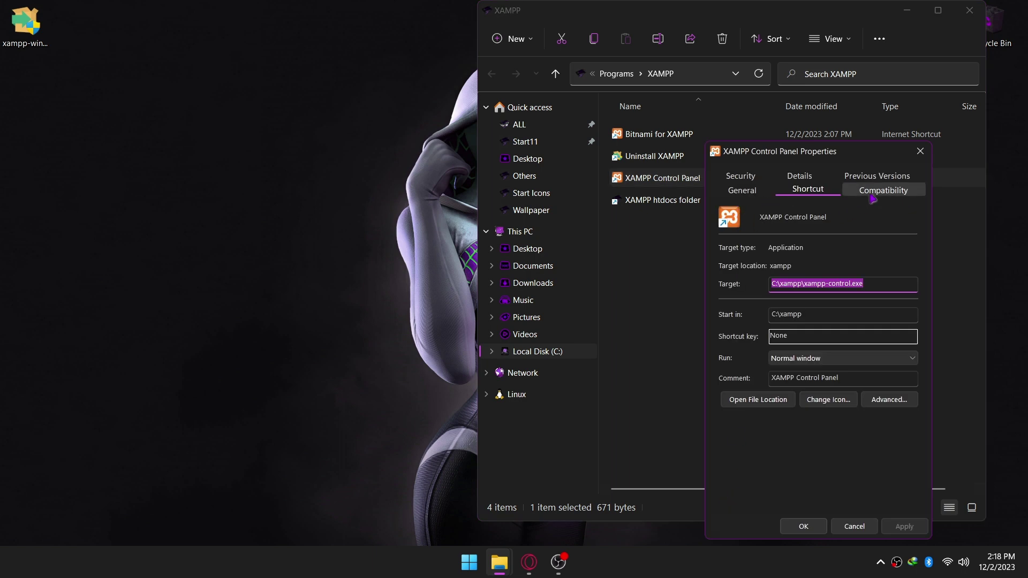
{"action": "left_click", "coordinate": [870, 196]}
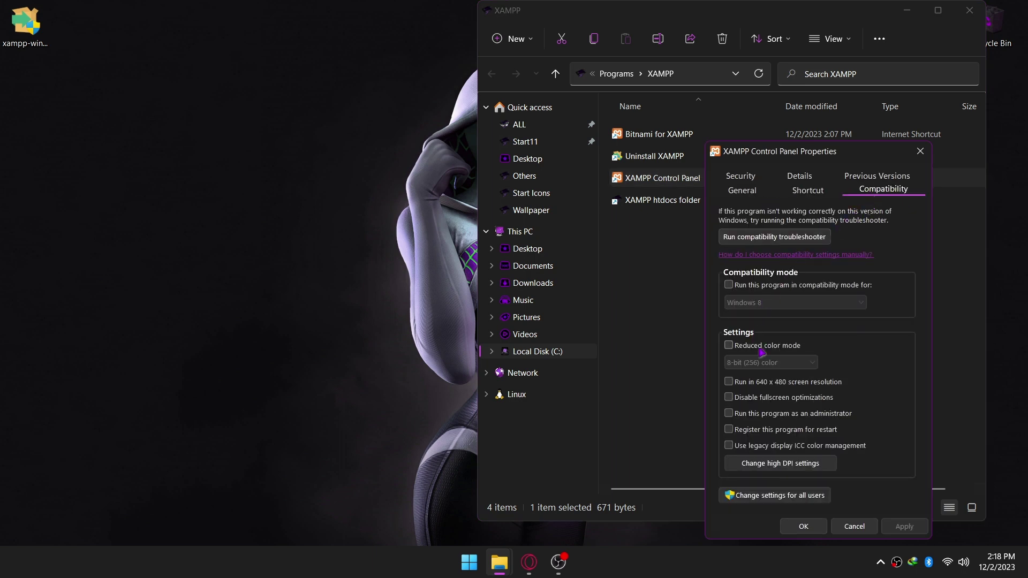
{"action": "left_click", "coordinate": [730, 413]}
{"action": "left_click", "coordinate": [894, 532]}
{"action": "left_click", "coordinate": [814, 529]}
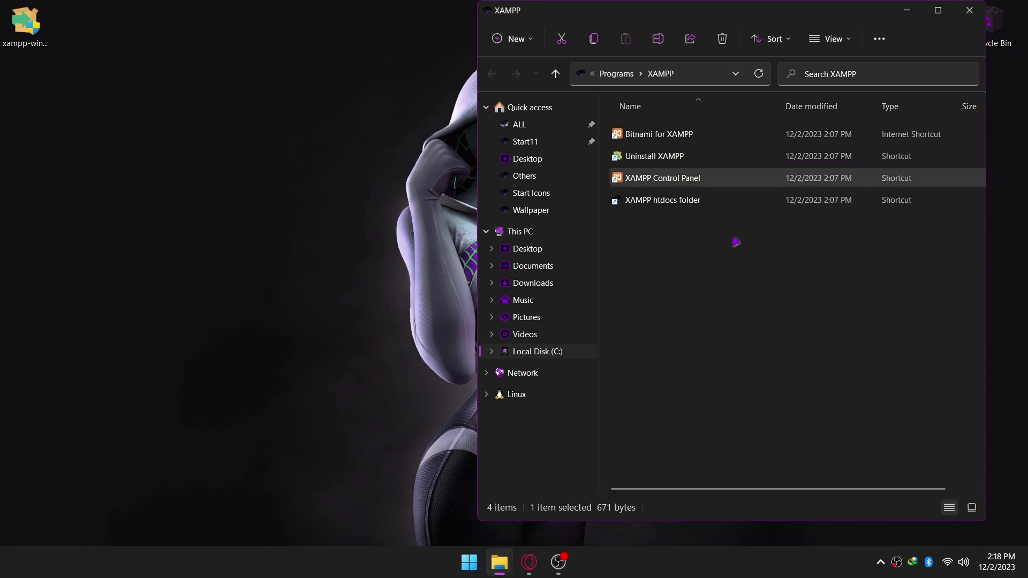
Step: Close the shortcuts folder and relaunch XAMPP Control Panel from Start search
{"action": "left_click", "coordinate": [969, 10]}
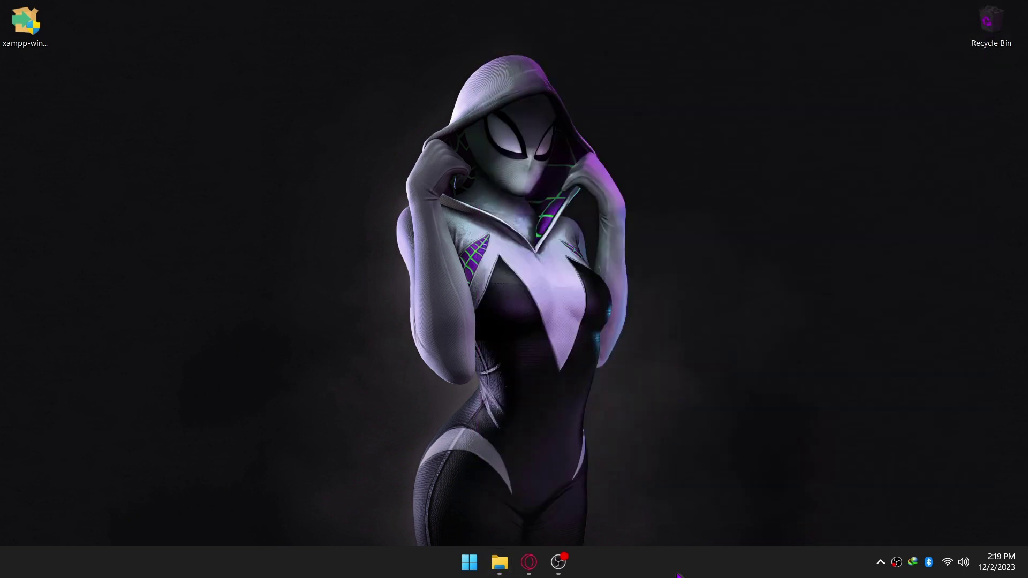
{"action": "key", "text": "super"}
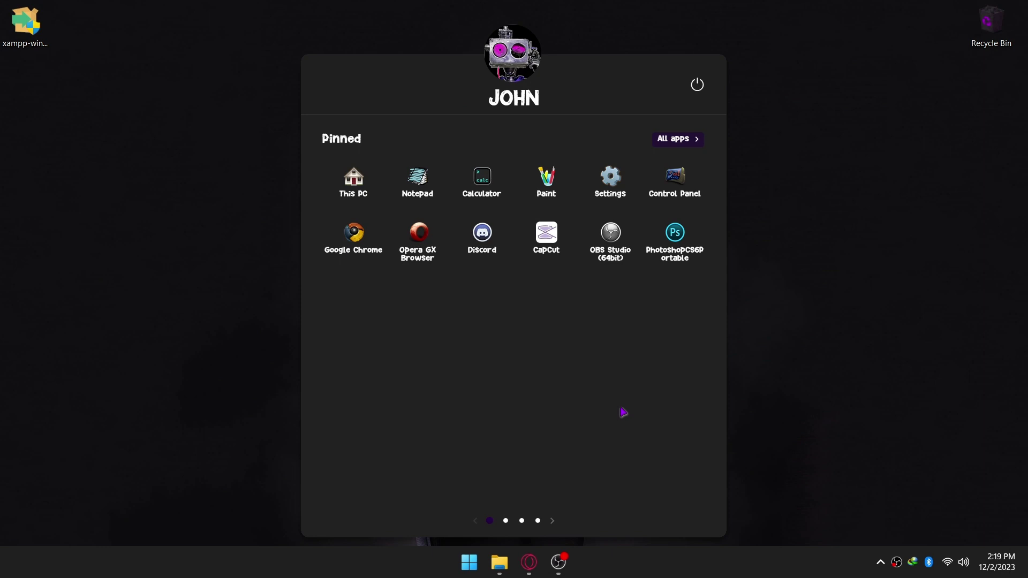
{"action": "type", "text": "xampp"}
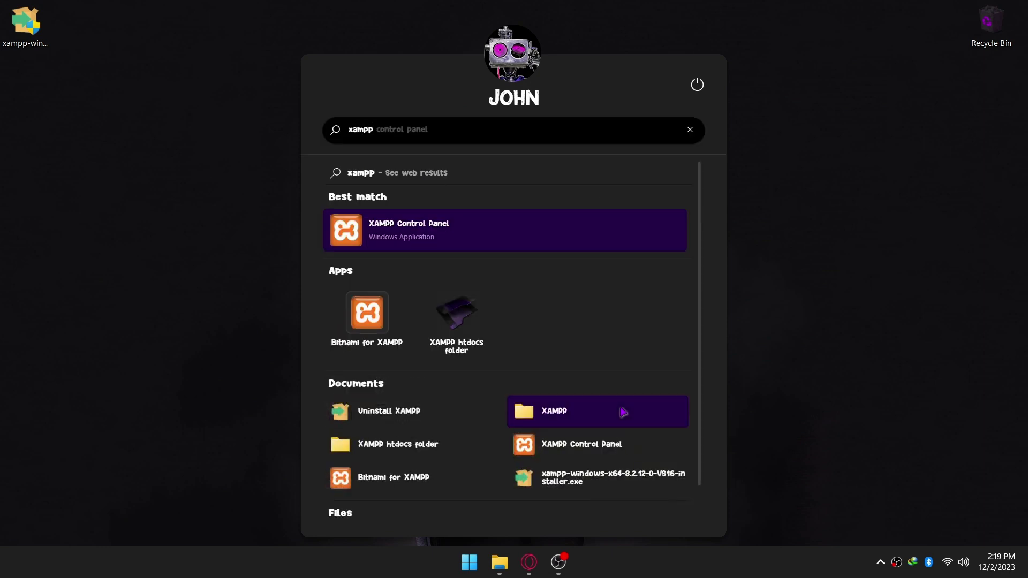
{"action": "left_click", "coordinate": [519, 232]}
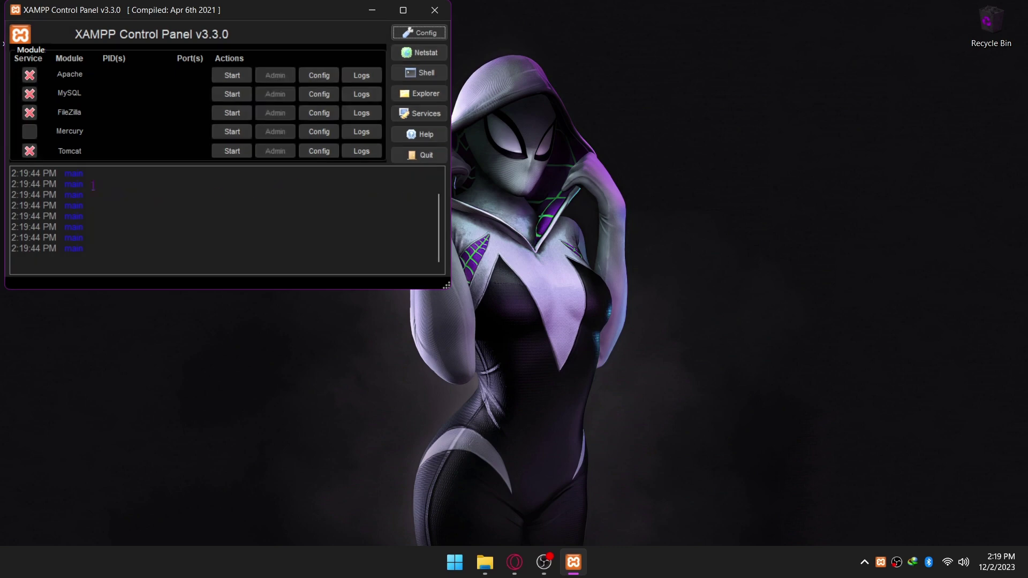
Step: Read the log confirming administrator rights, then browse to the C:\xampp folder
{"action": "left_click_drag", "start_coordinate": [69, 174], "coordinate": [384, 252]}
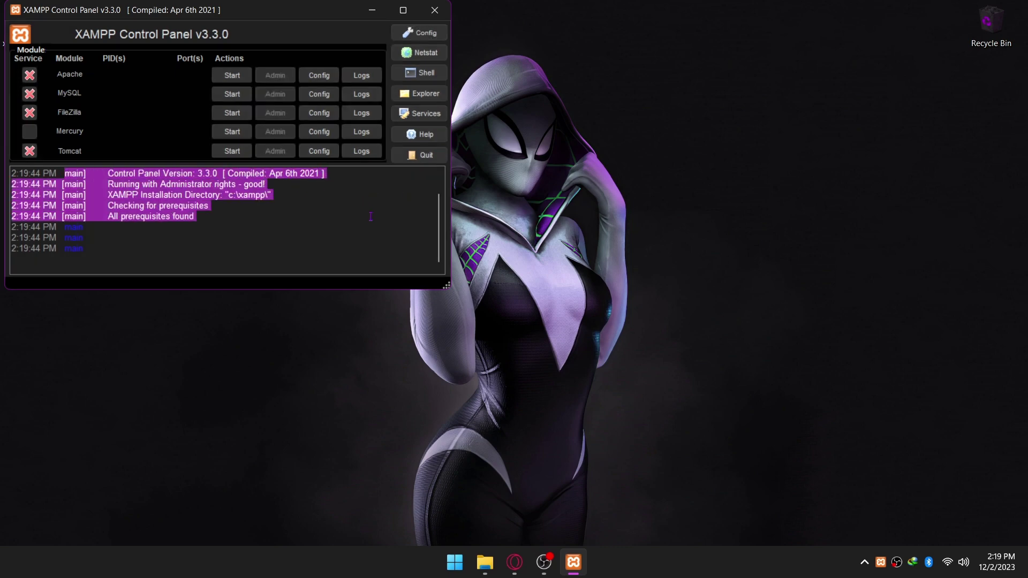
{"action": "left_click", "coordinate": [149, 192]}
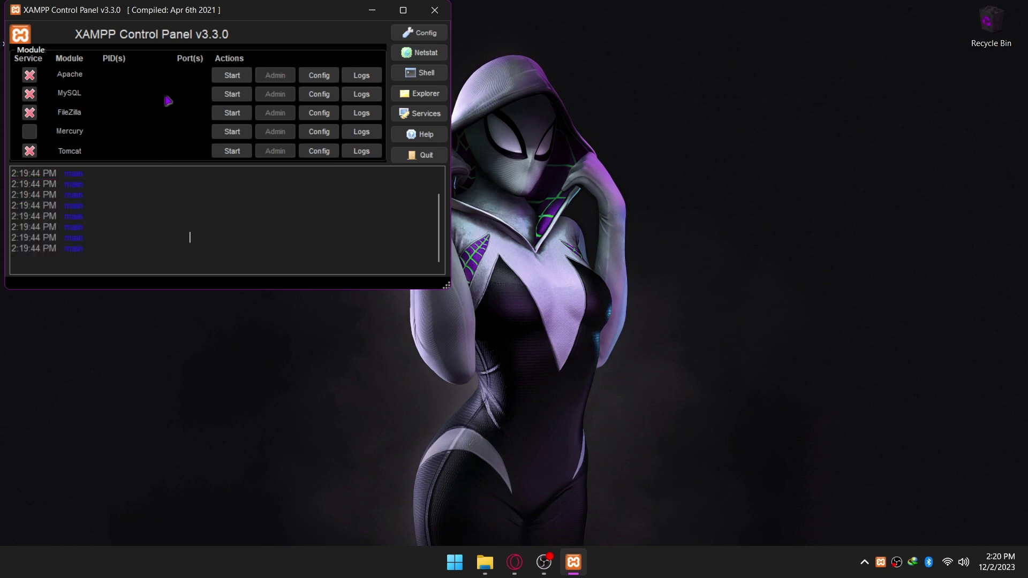
{"action": "left_click", "coordinate": [419, 94]}
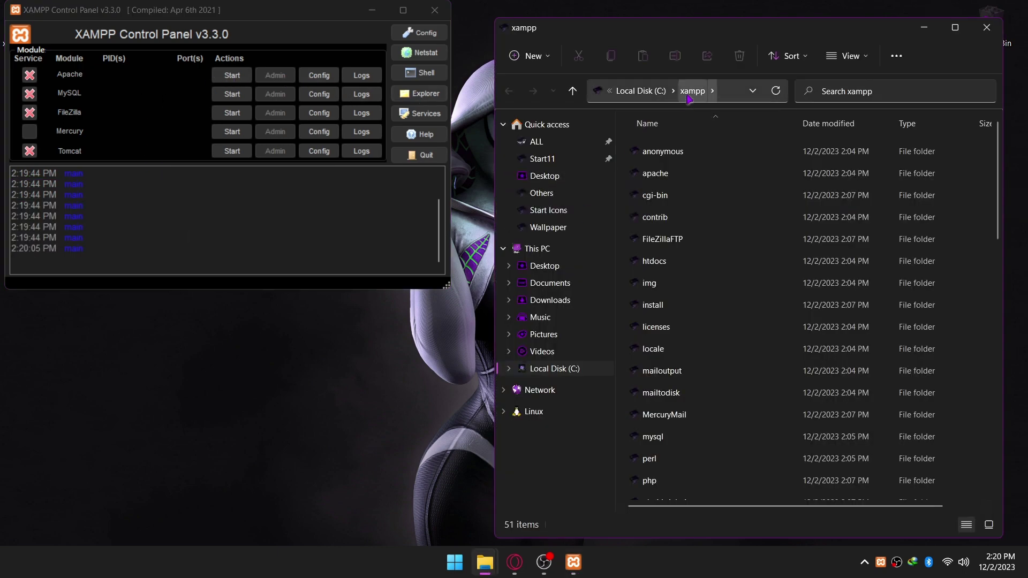
Step: Create an empty main.html text document inside htdocs, accepting the extension change
{"action": "double_click", "coordinate": [690, 263]}
{"action": "right_click", "coordinate": [682, 344]}
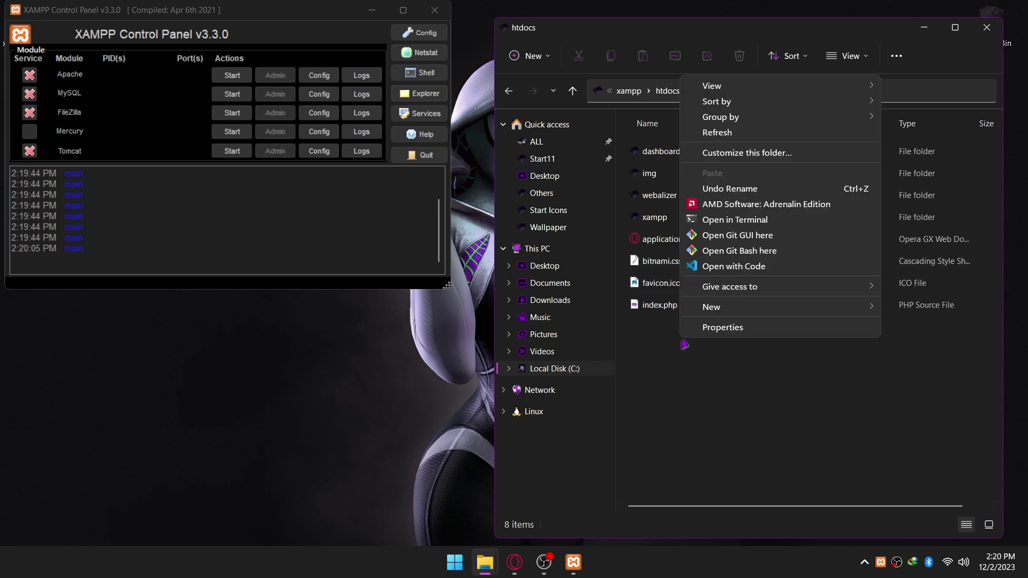
{"action": "mouse_move", "coordinate": [712, 307]}
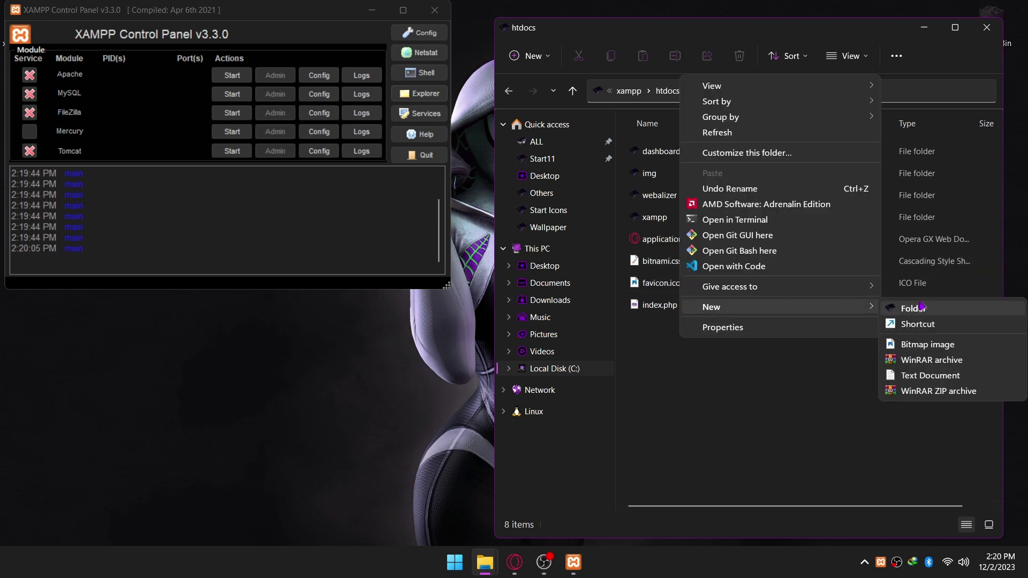
{"action": "left_click", "coordinate": [925, 376]}
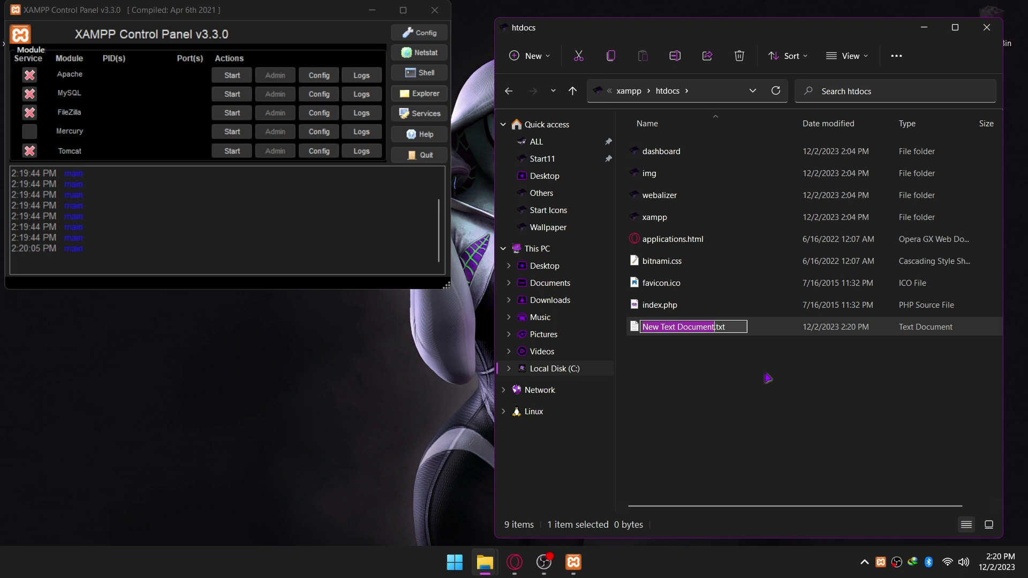
{"action": "type", "text": "main."}
{"action": "type", "text": "html"}
{"action": "key", "text": "Return"}
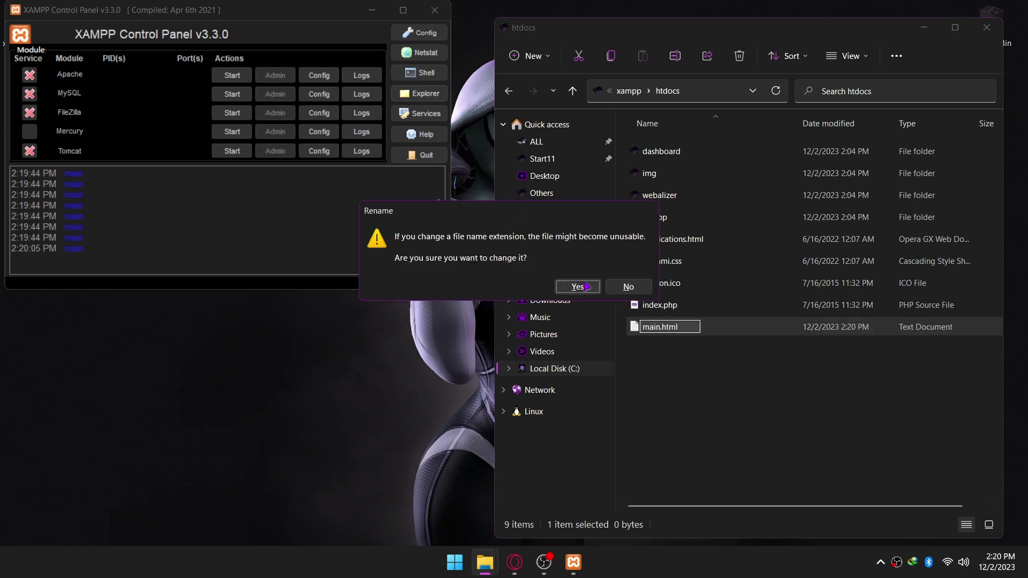
{"action": "left_click", "coordinate": [585, 287]}
{"action": "right_click", "coordinate": [682, 332]}
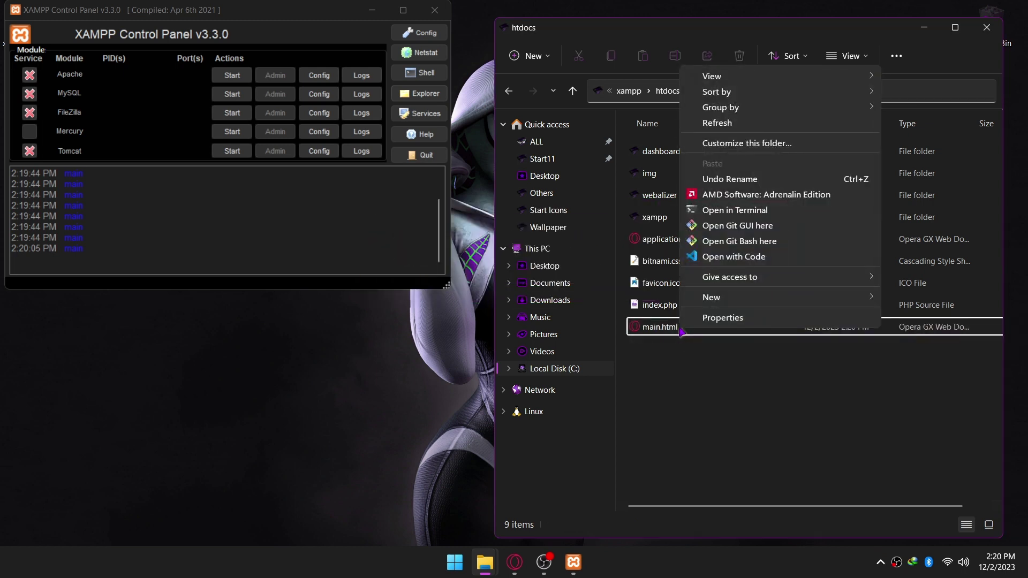
Step: Open htdocs in Visual Studio Code, trust it, and save main.html containing <p>Hello World!</p>
{"action": "left_click", "coordinate": [766, 258]}
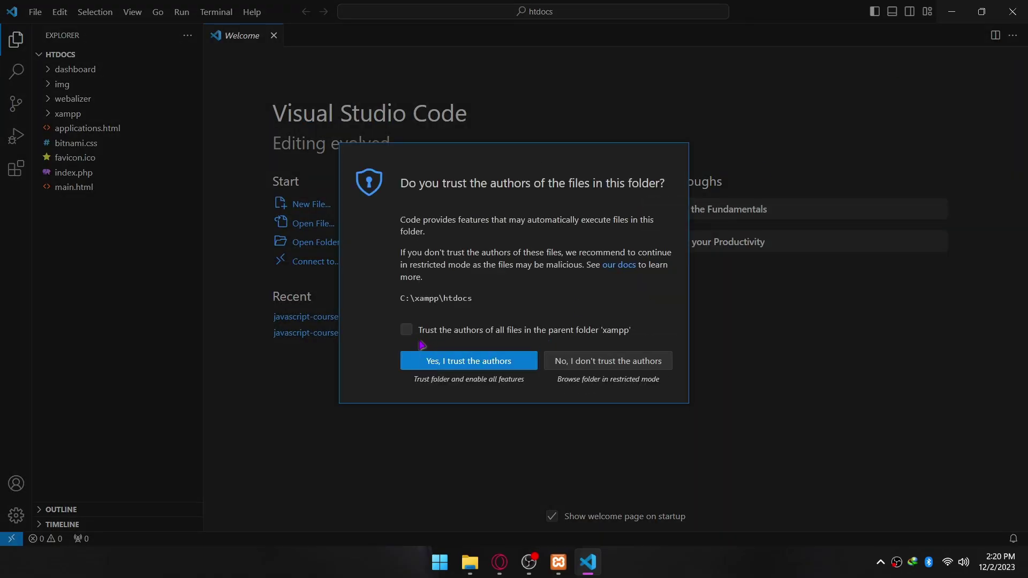
{"action": "left_click", "coordinate": [407, 330]}
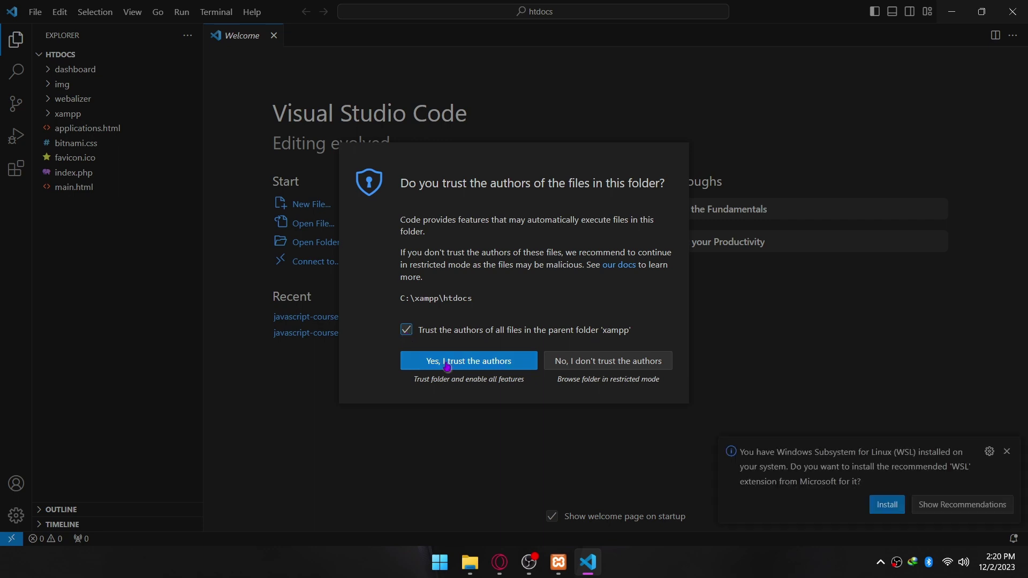
{"action": "left_click", "coordinate": [448, 367]}
{"action": "left_click", "coordinate": [81, 187]}
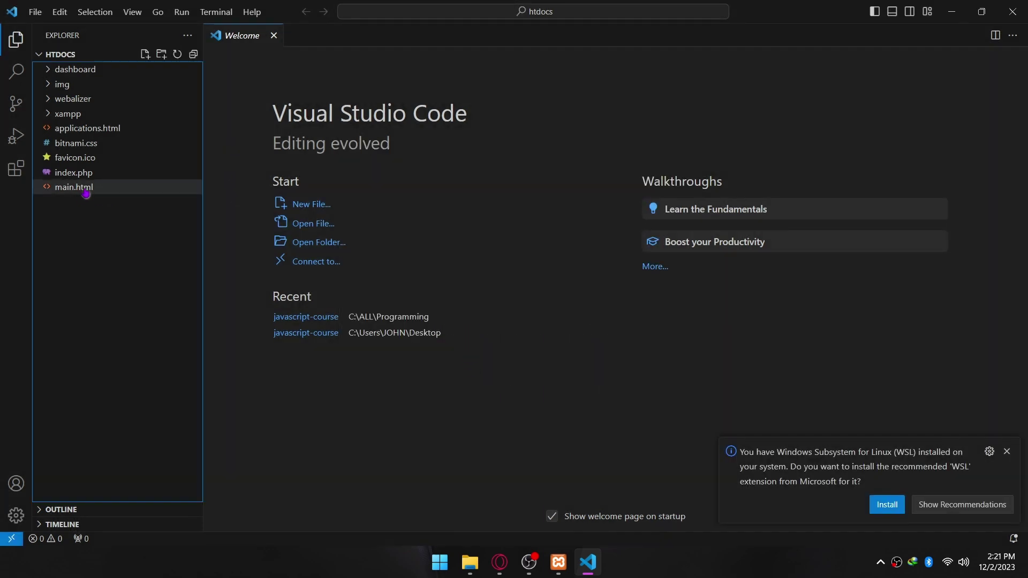
{"action": "type", "text": "<"}
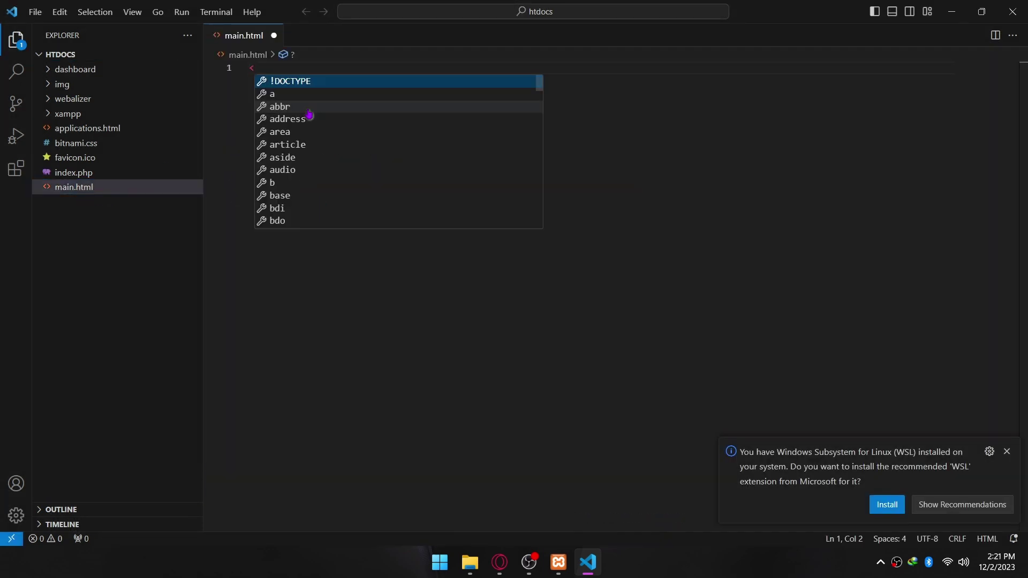
{"action": "type", "text": "p>Hel"}
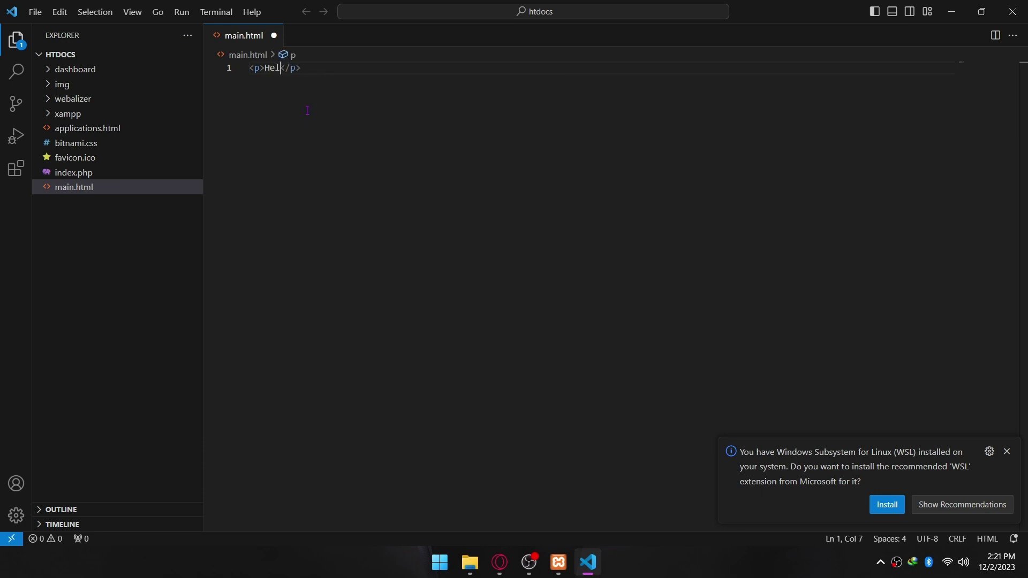
{"action": "type", "text": "lo World!"}
{"action": "key", "text": "ctrl+s"}
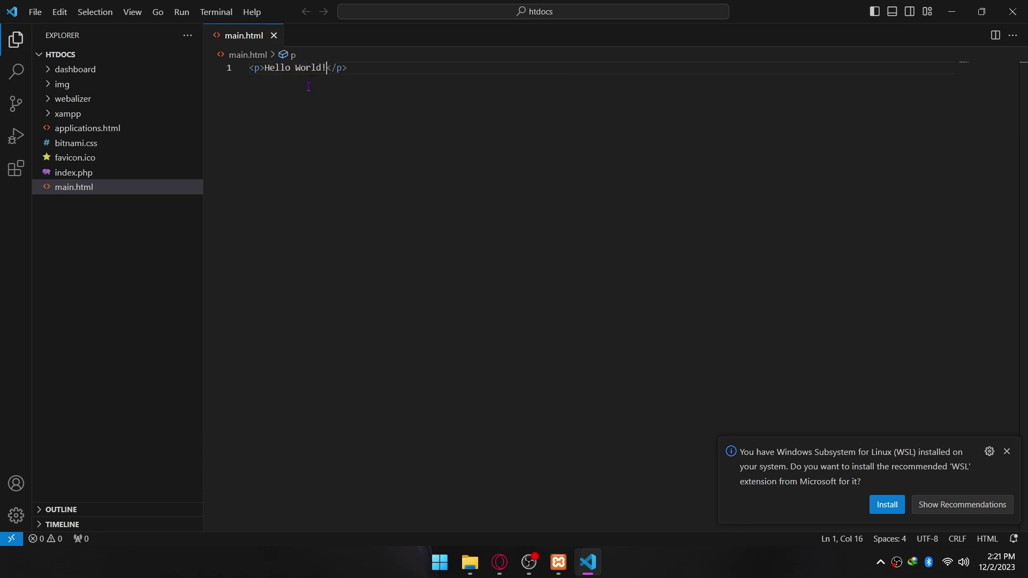
Step: Start Apache and MySQL in XAMPP and allow MySQL through the Windows firewall
{"action": "left_click", "coordinate": [951, 11]}
{"action": "left_click", "coordinate": [233, 74]}
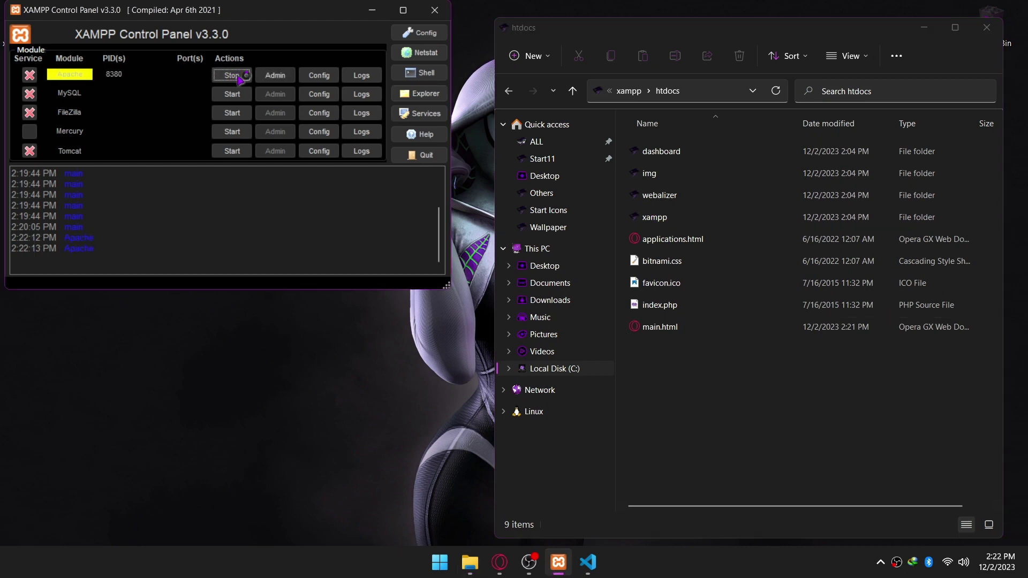
{"action": "left_click", "coordinate": [231, 94]}
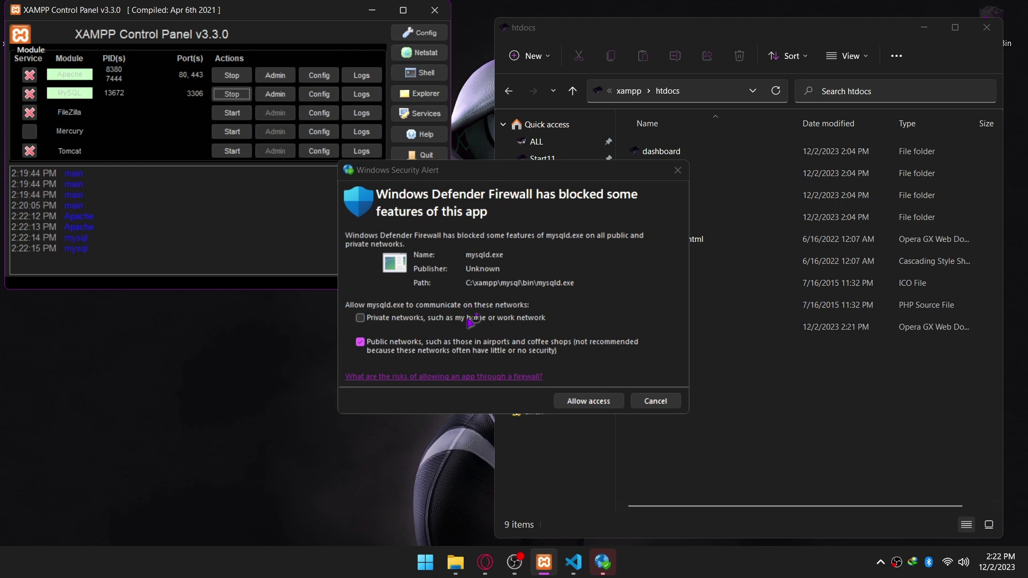
{"action": "left_click", "coordinate": [584, 402]}
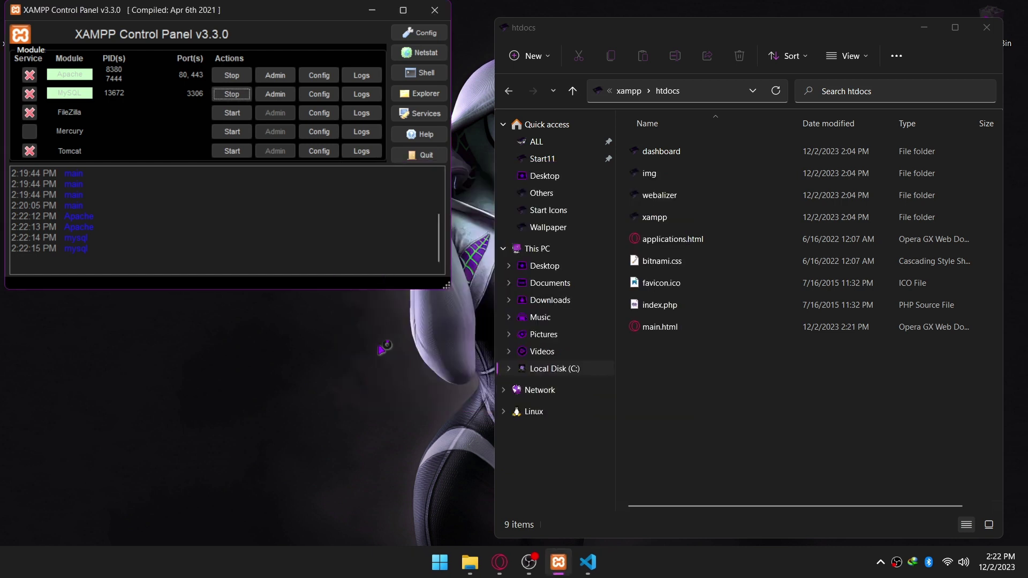
{"action": "left_click", "coordinate": [302, 247]}
{"action": "left_click_drag", "start_coordinate": [302, 247], "coordinate": [323, 285]}
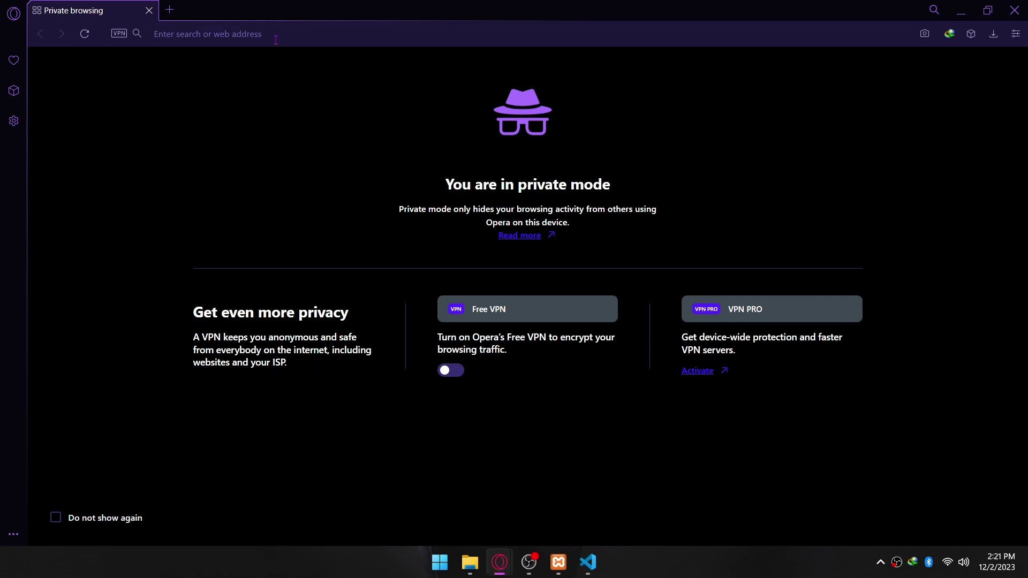
{"action": "type", "text": "localhost/"}
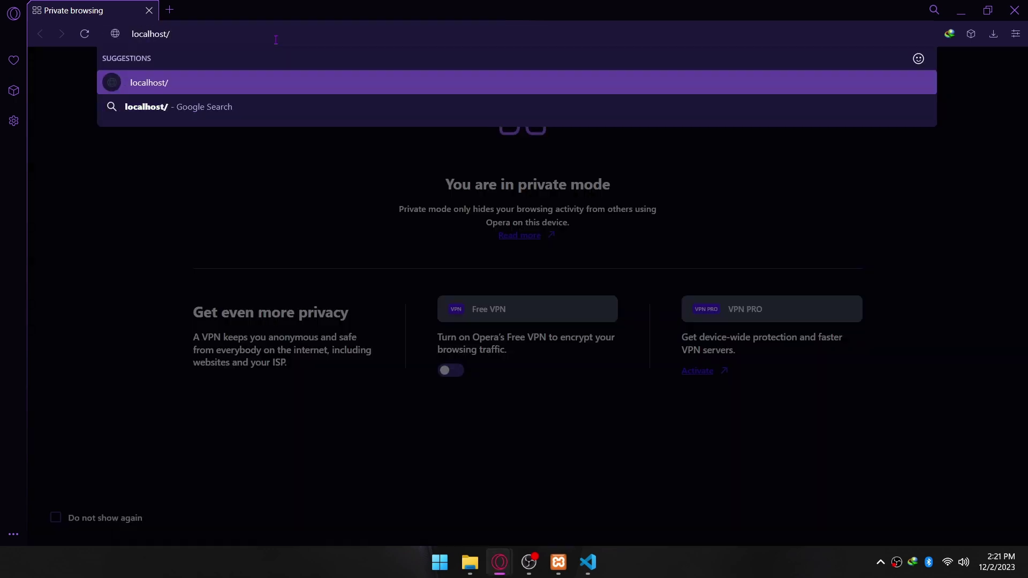
{"action": "type", "text": "main.html"}
Step: Load localhost/main.html in the browser and bring up options for the desktop installer
{"action": "key", "text": "Return"}
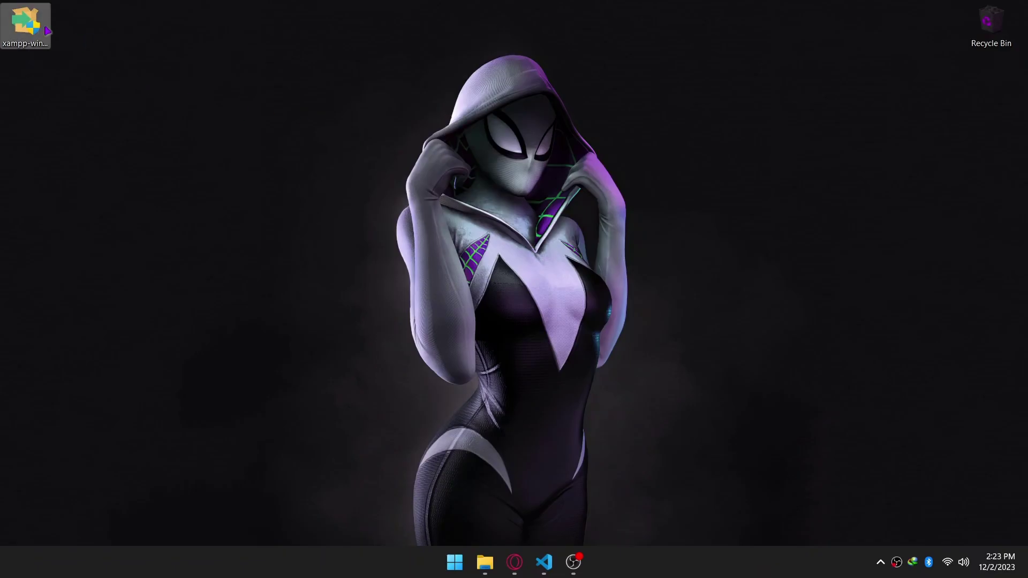
{"action": "right_click", "coordinate": [44, 31]}
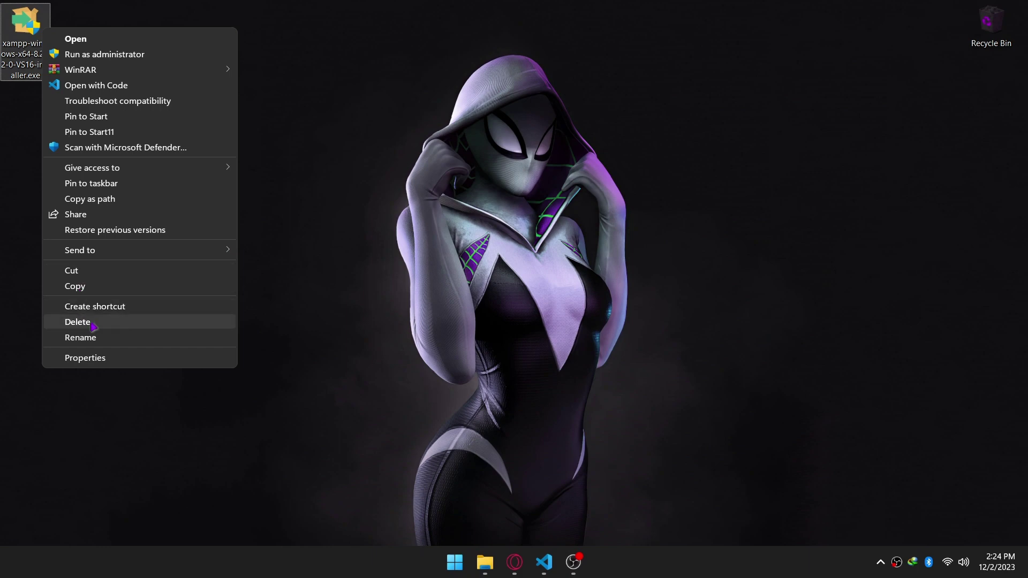